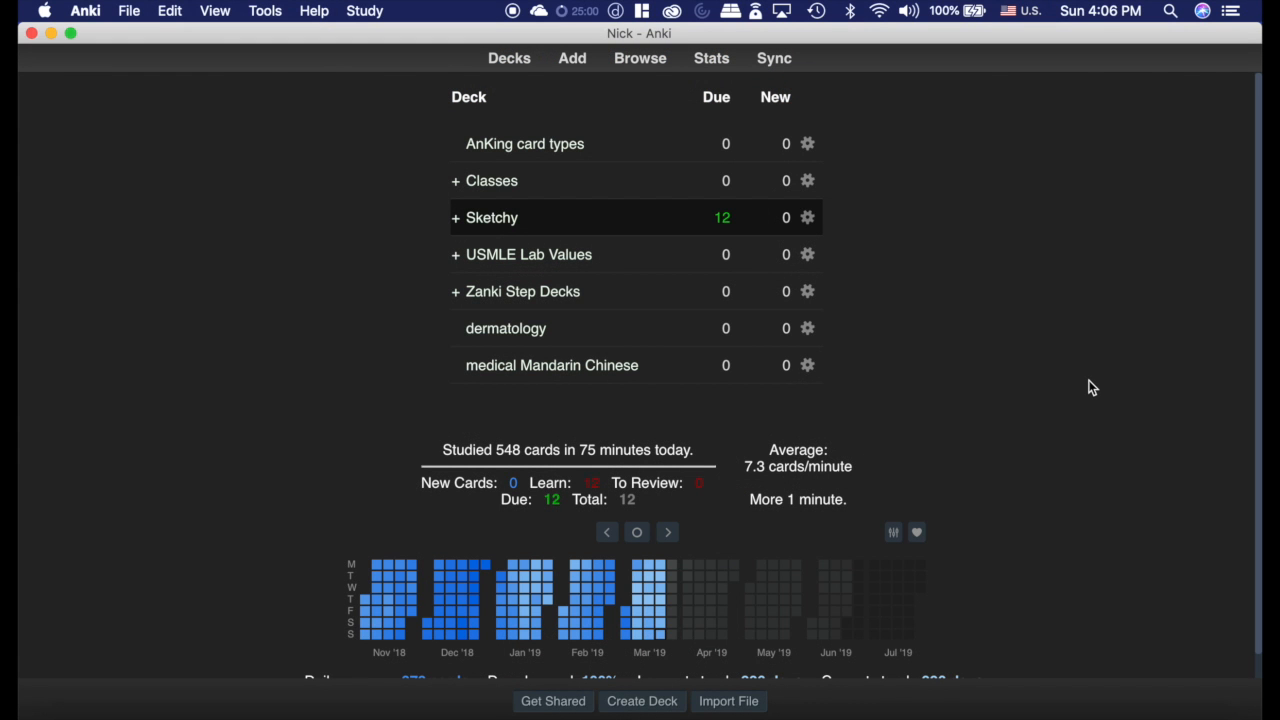
List the cards tagged Antimicrobials under SketchyPharm in the browser (312 matches).
{"action": "left_click", "coordinate": [641, 59]}
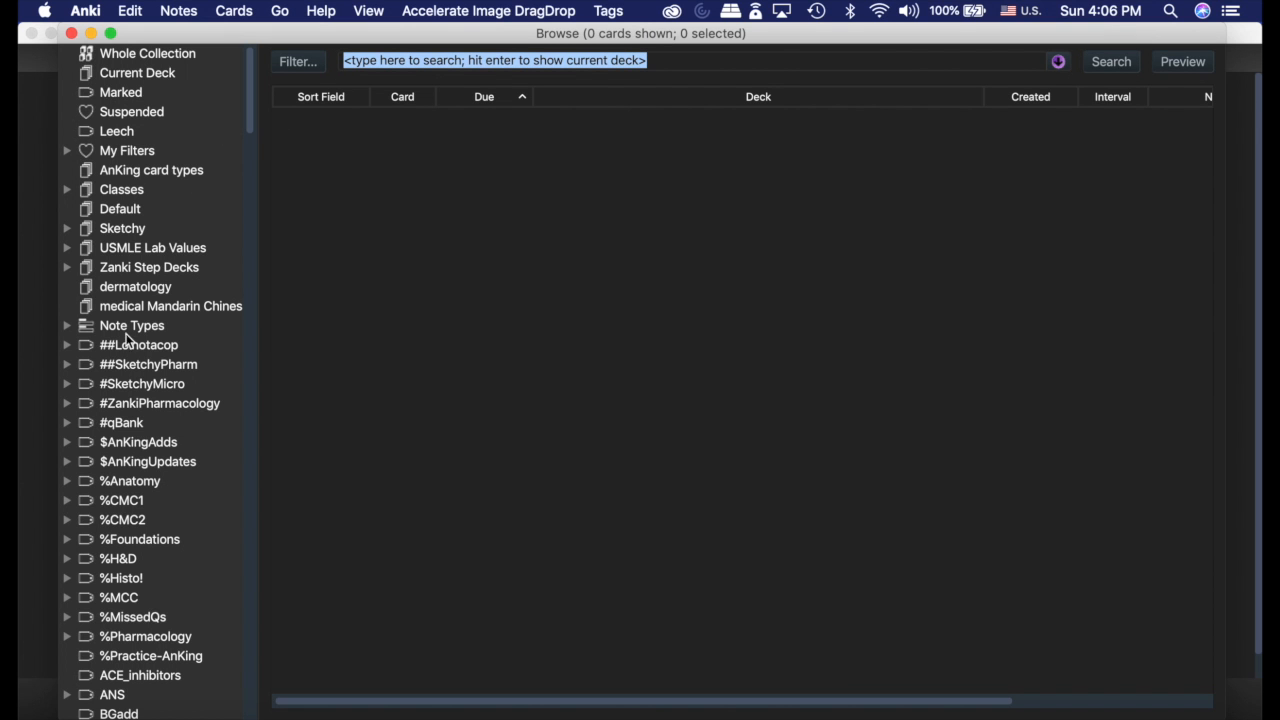
{"action": "left_click", "coordinate": [66, 364]}
{"action": "left_click", "coordinate": [170, 384]}
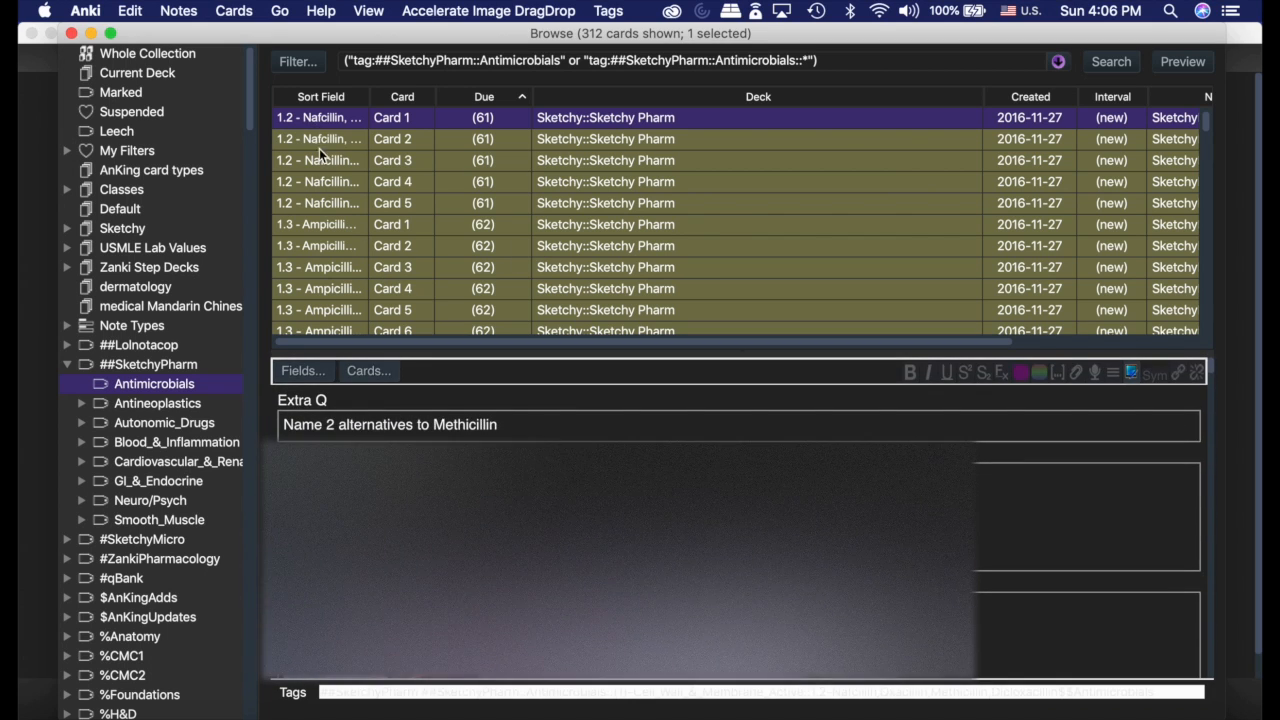
Look through the Nafcillin and Ampicillin cards, ending on Nafcillin Card 3.
{"action": "left_click", "coordinate": [321, 167]}
{"action": "key", "text": "Down"}
{"action": "key", "text": "Down"}
{"action": "key", "text": "Down"}
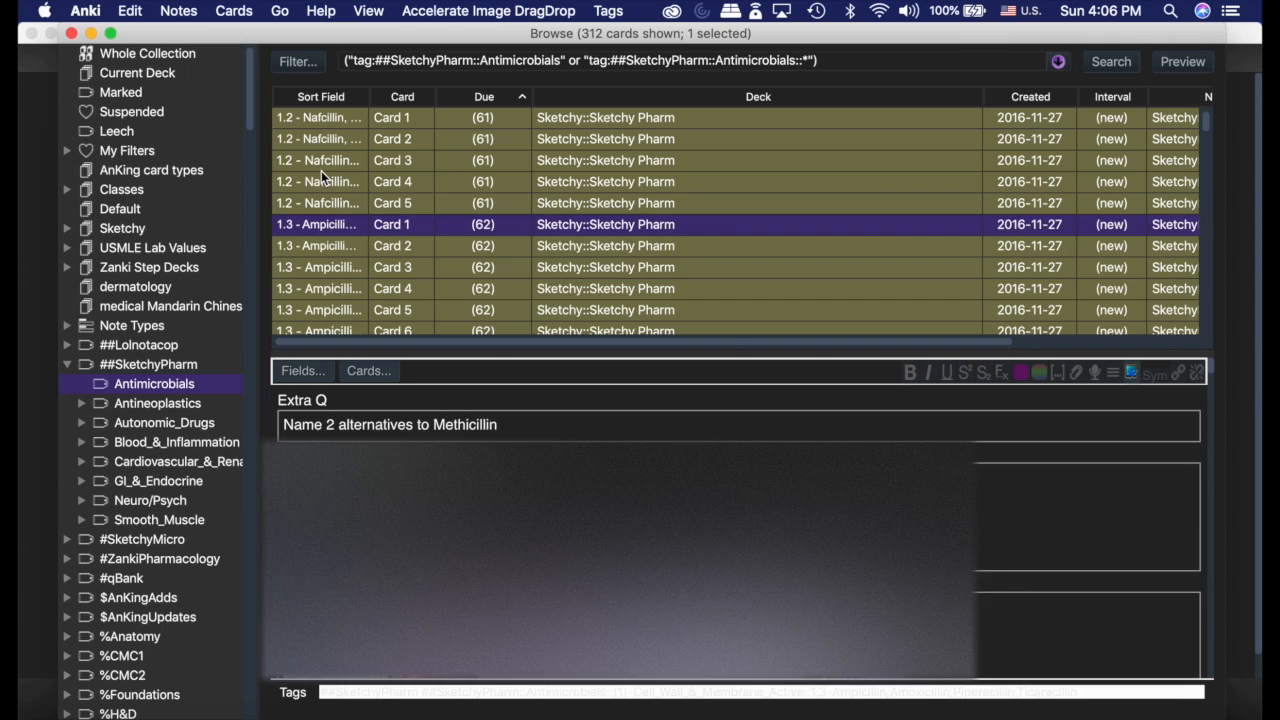
{"action": "key", "text": "Down"}
{"action": "key", "text": "Down"}
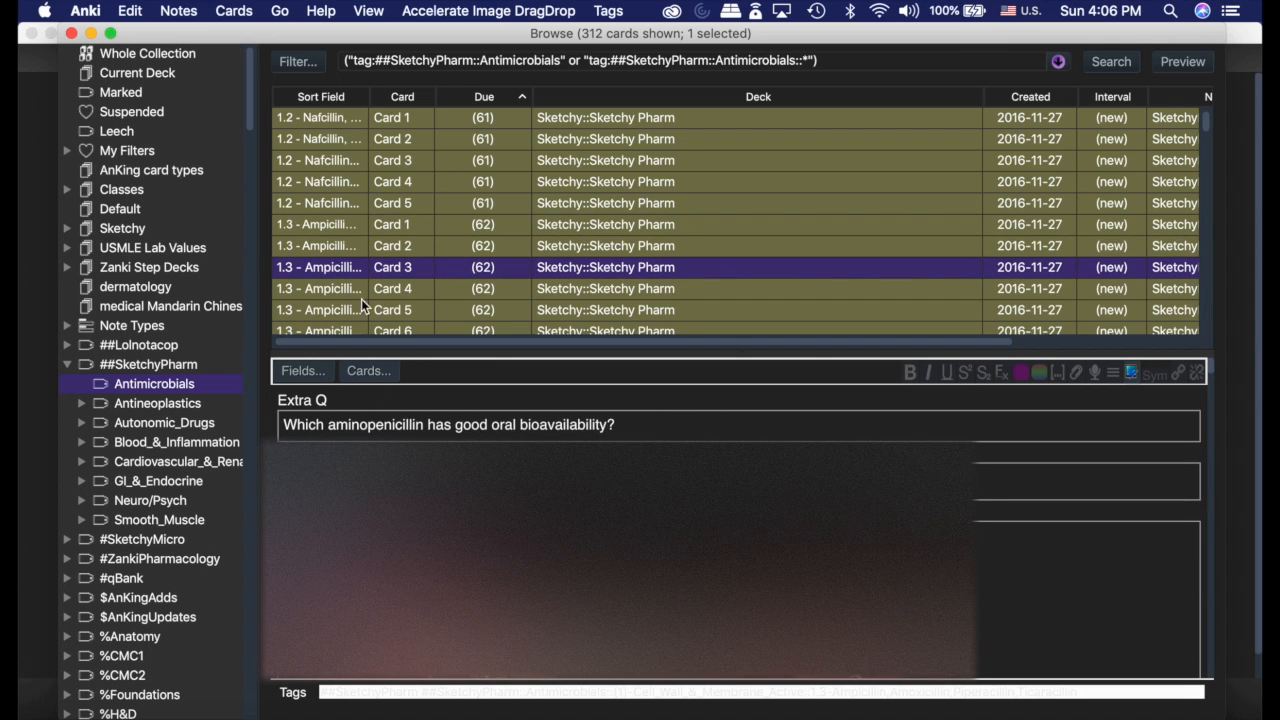
{"action": "left_click", "coordinate": [330, 160]}
Search the collection for babesia, listing 25 cards with Babesia highlighted orange.
{"action": "triple_click", "coordinate": [843, 66]}
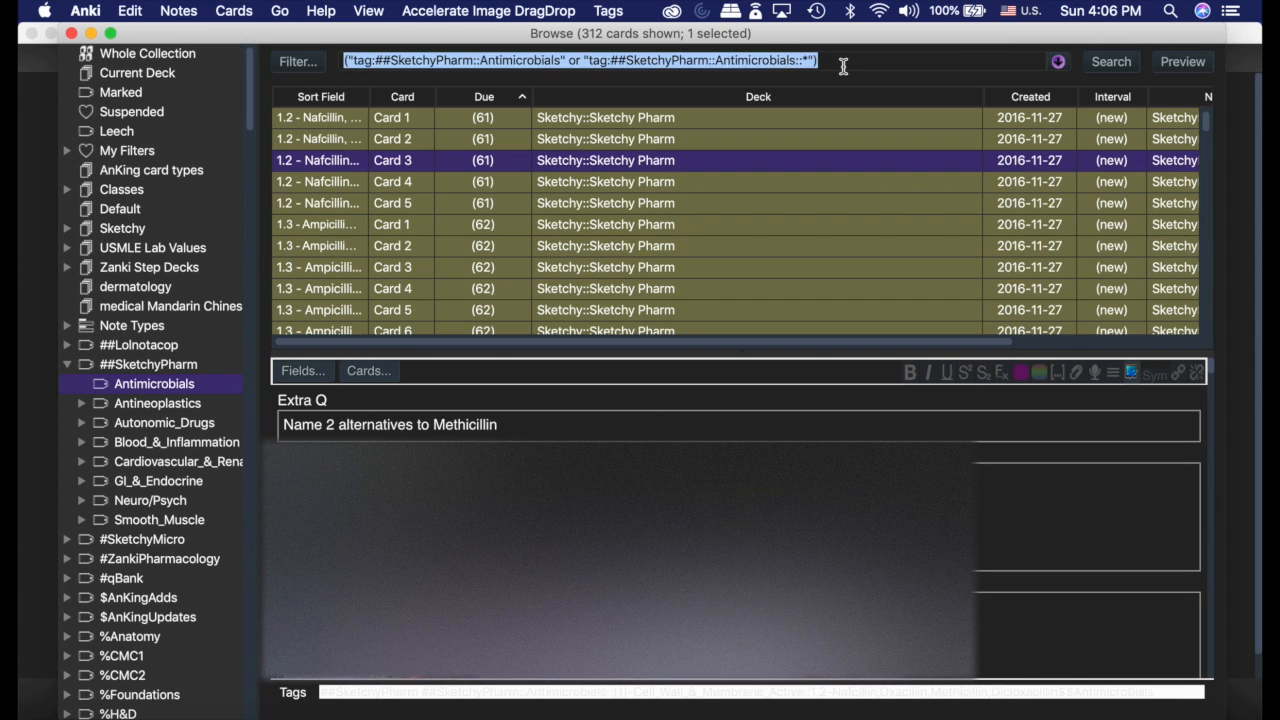
{"action": "type", "text": "babesia"}
{"action": "key", "text": "Return"}
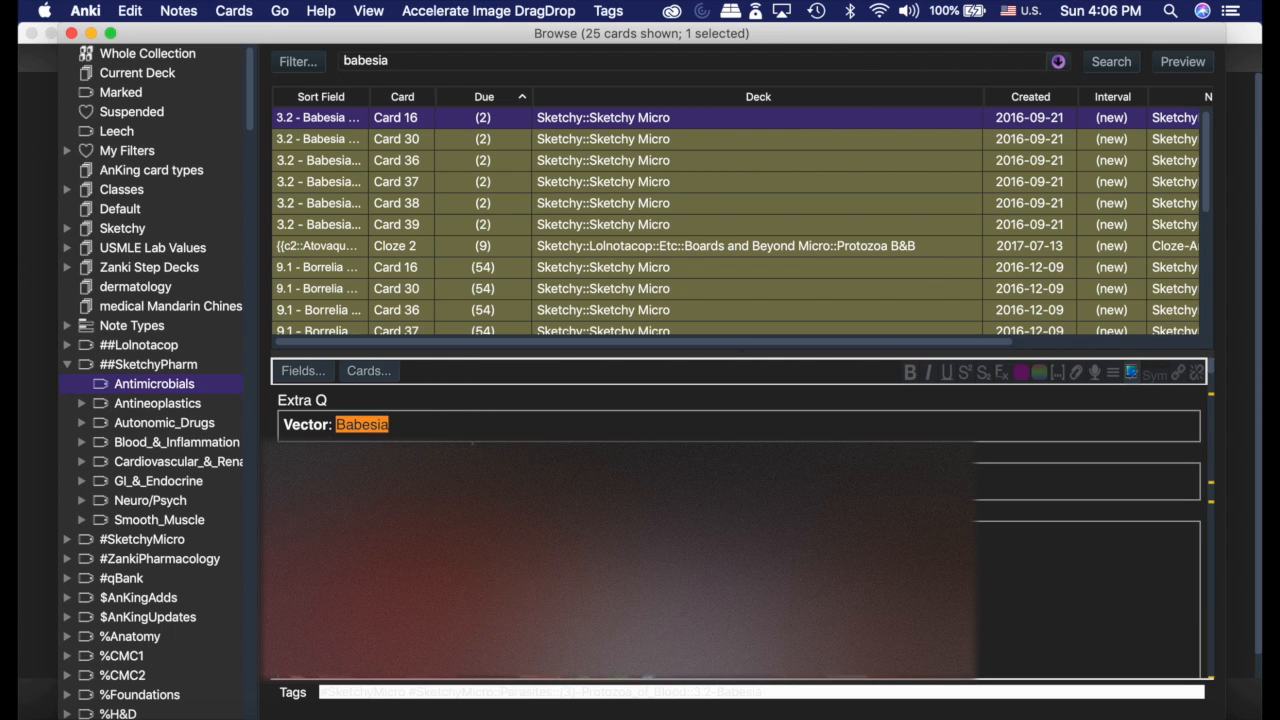
{"action": "key", "text": "Down"}
{"action": "key", "text": "Down"}
{"action": "key", "text": "Down"}
{"action": "key", "text": "Down"}
{"action": "key", "text": "Down"}
{"action": "key", "text": "Down"}
{"action": "key", "text": "Down"}
{"action": "key", "text": "Down"}
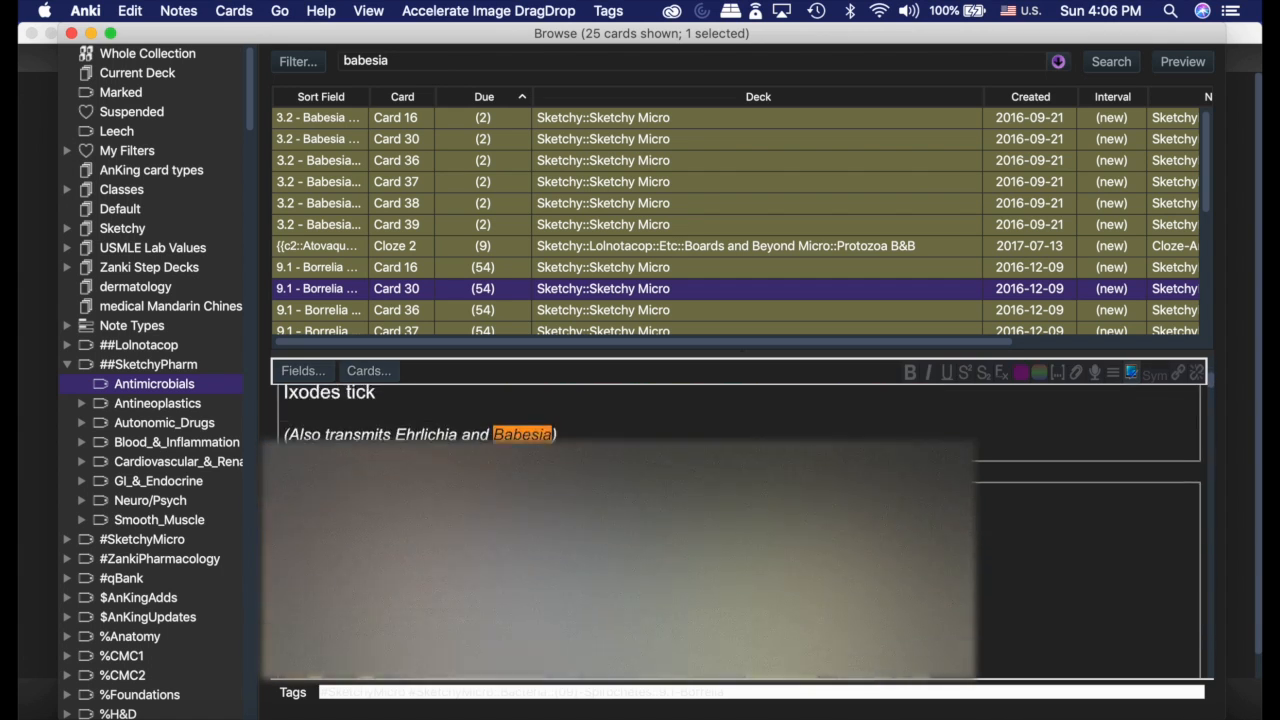
Step down through the matching Babesia and Borrelia cards.
{"action": "key", "text": "Down"}
{"action": "key", "text": "Down"}
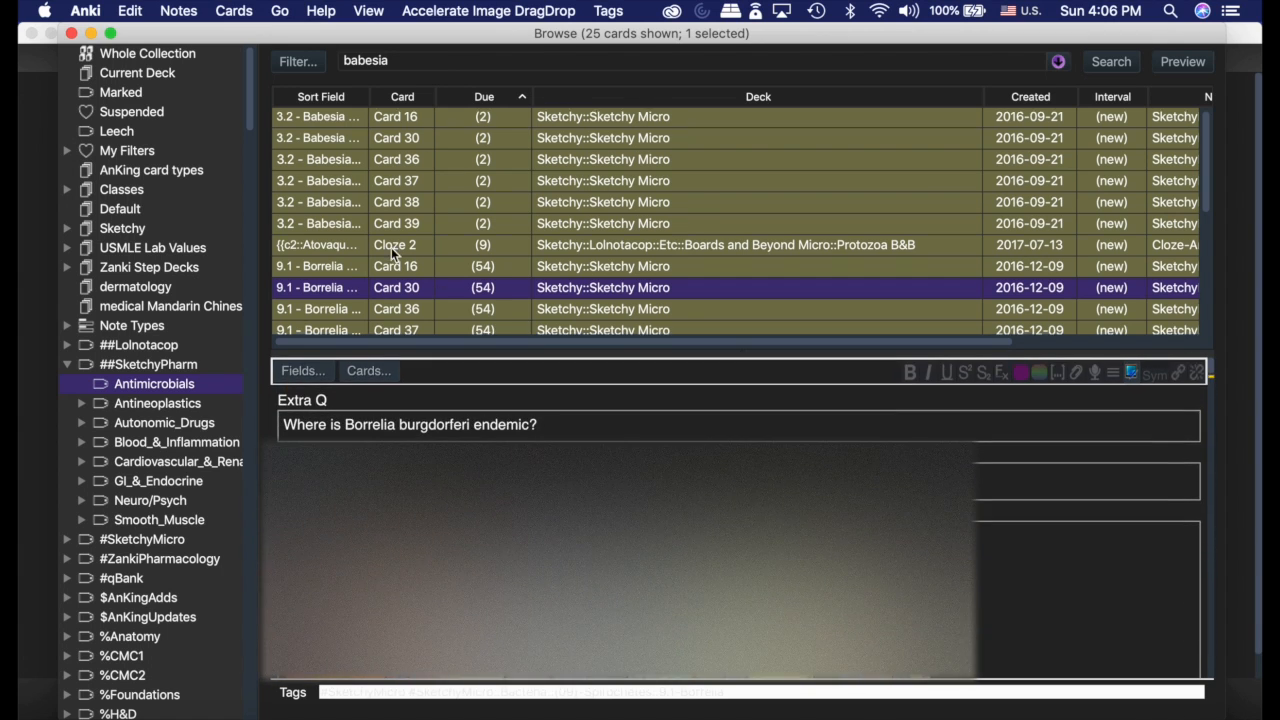
{"action": "key", "text": "Down"}
{"action": "key", "text": "Down"}
{"action": "key", "text": "Down"}
{"action": "key", "text": "Down"}
{"action": "key", "text": "Down"}
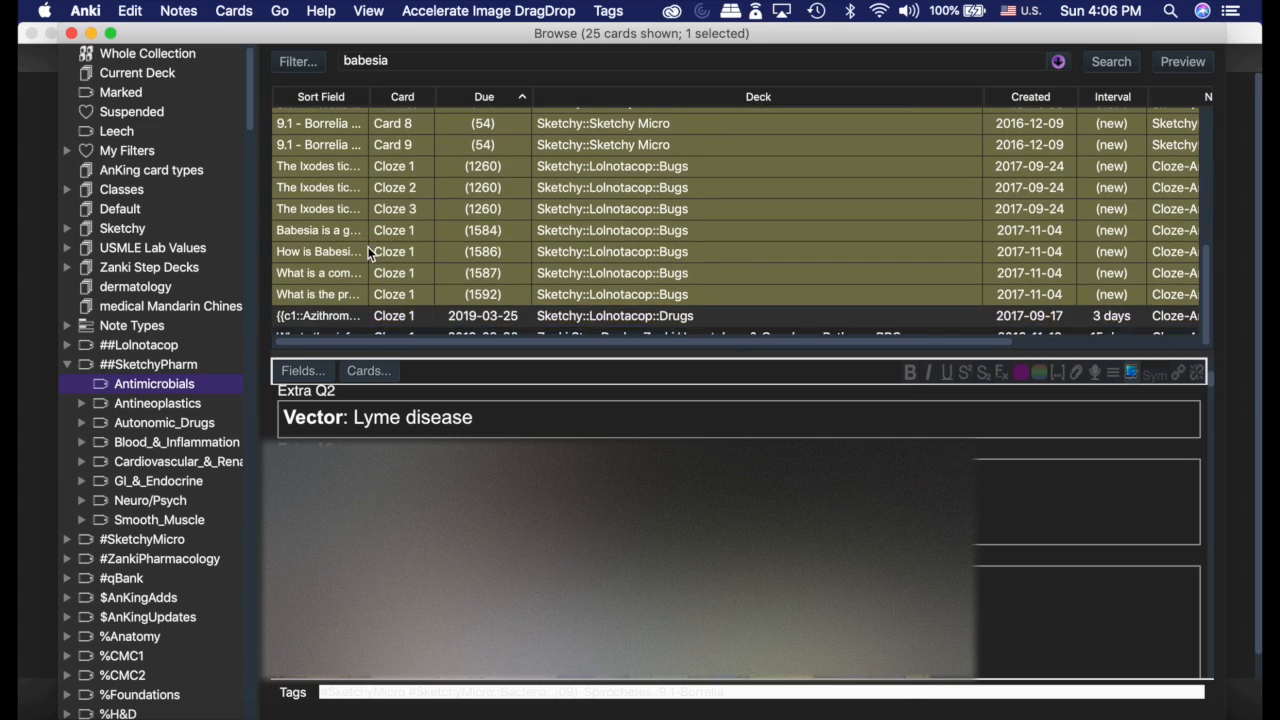
{"action": "key", "text": "Down"}
{"action": "key", "text": "Down"}
{"action": "key", "text": "Down"}
{"action": "key", "text": "Down"}
{"action": "key", "text": "Down"}
{"action": "key", "text": "Down"}
{"action": "key", "text": "Down"}
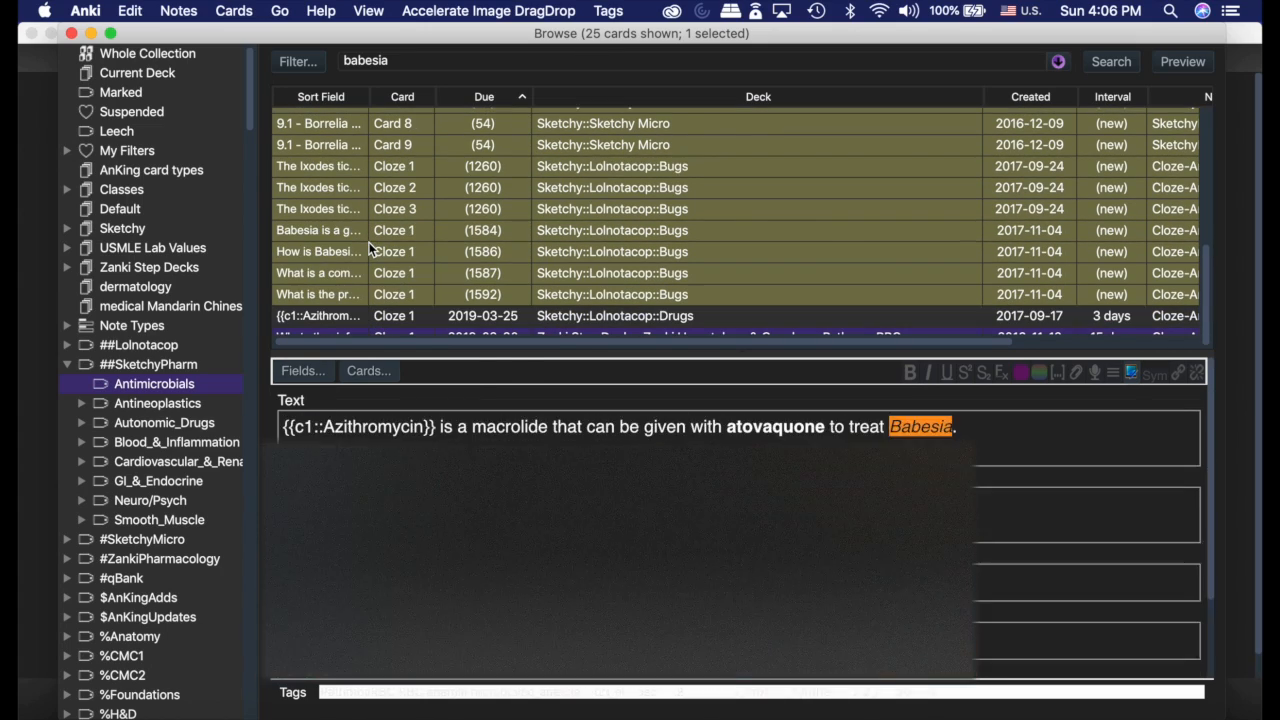
{"action": "key", "text": "Down"}
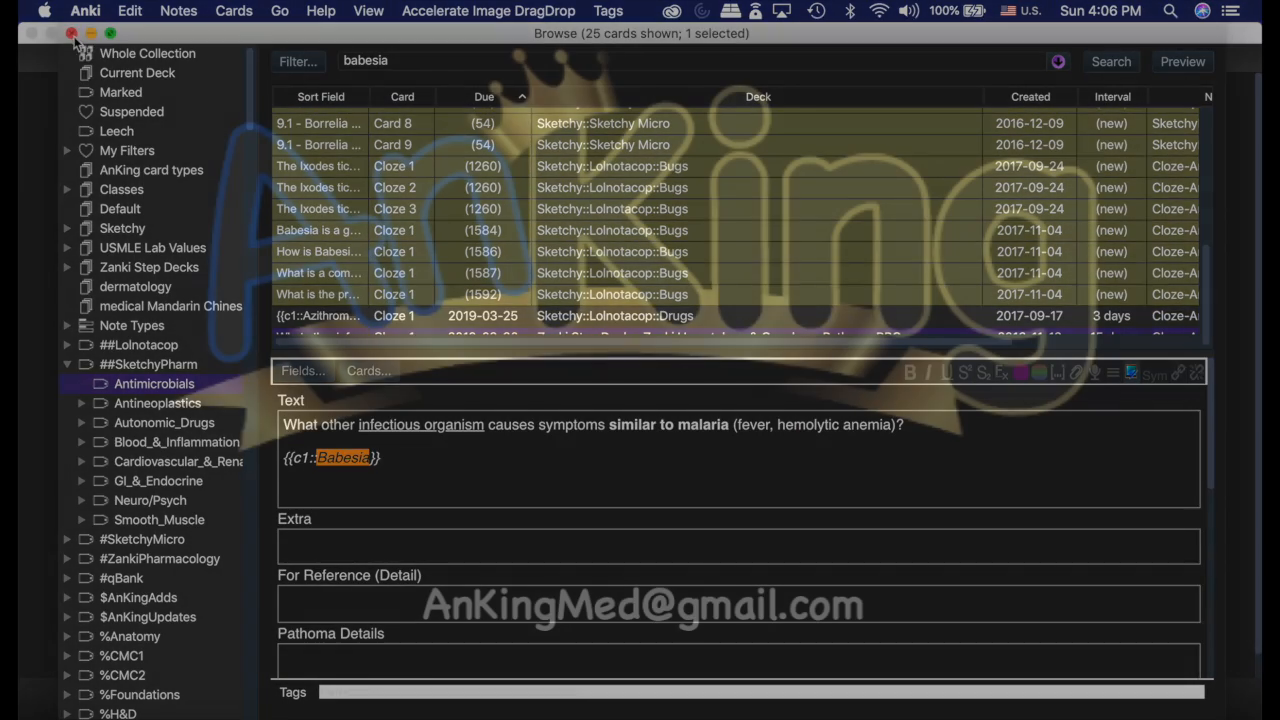